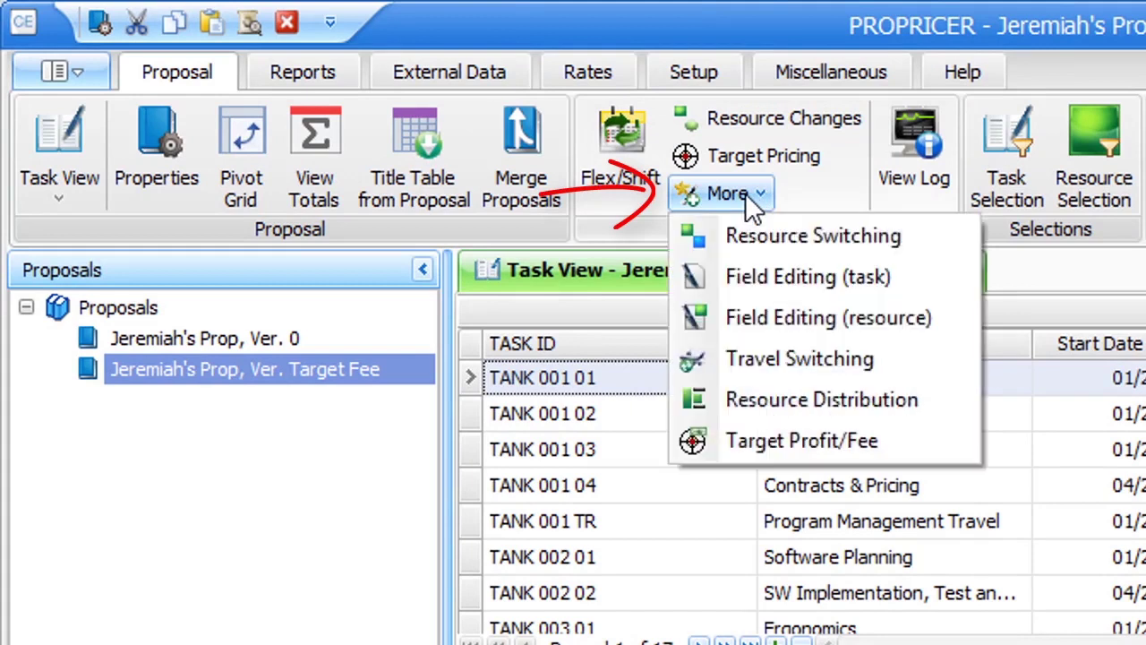
# Step: Start the Target Profit/Fee what-if for the Target Fee proposal version and get its current fee for all categories
pyautogui.click(895, 452)
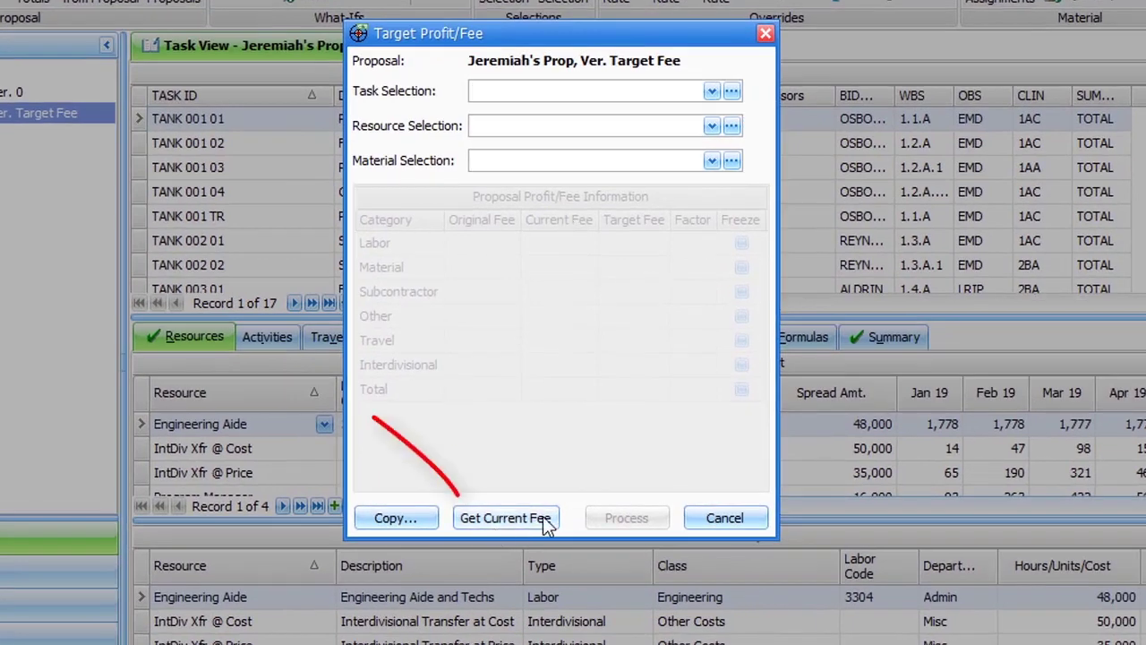
pyautogui.click(540, 520)
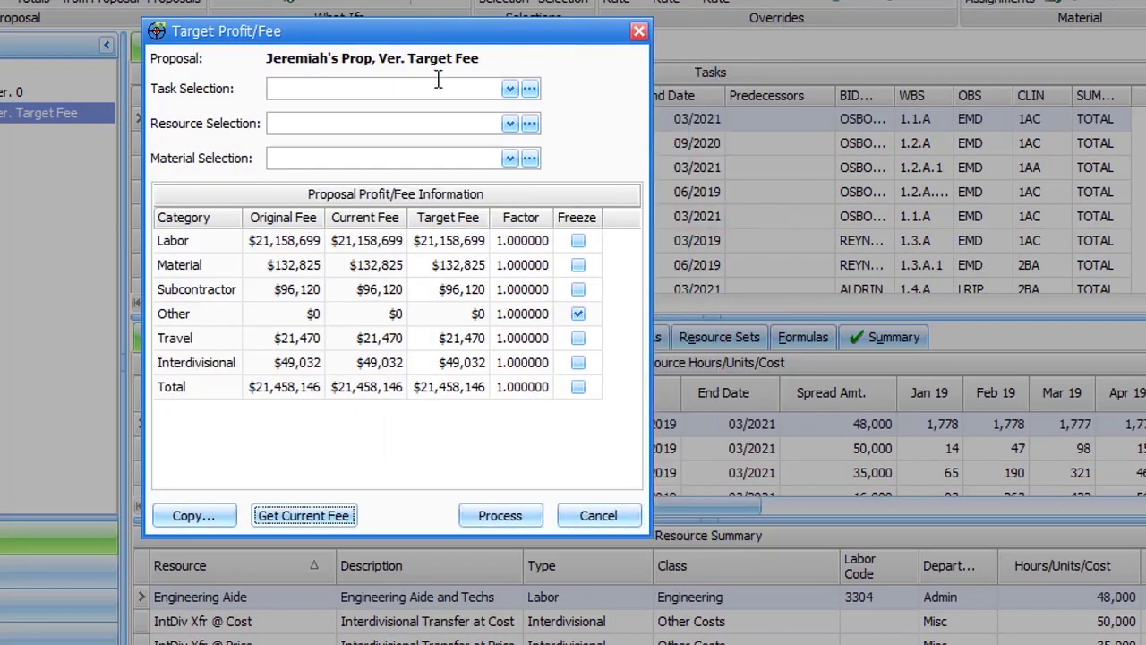
pyautogui.moveTo(407, 27); pyautogui.dragTo(266, 56)
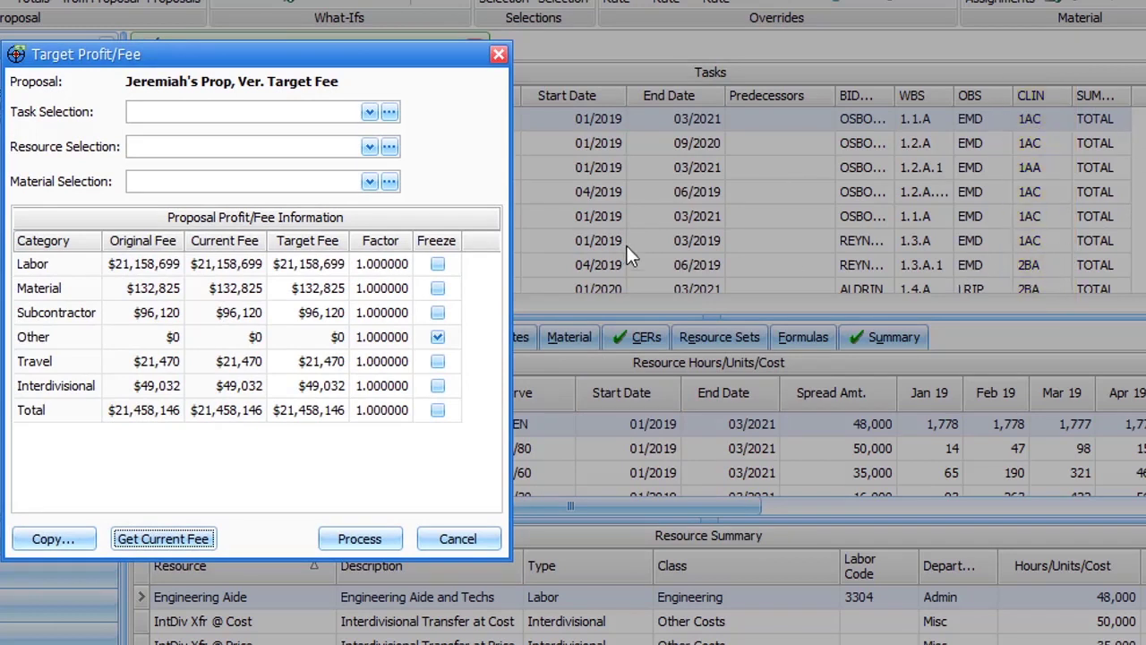
pyautogui.moveTo(240, 52); pyautogui.dragTo(412, 56)
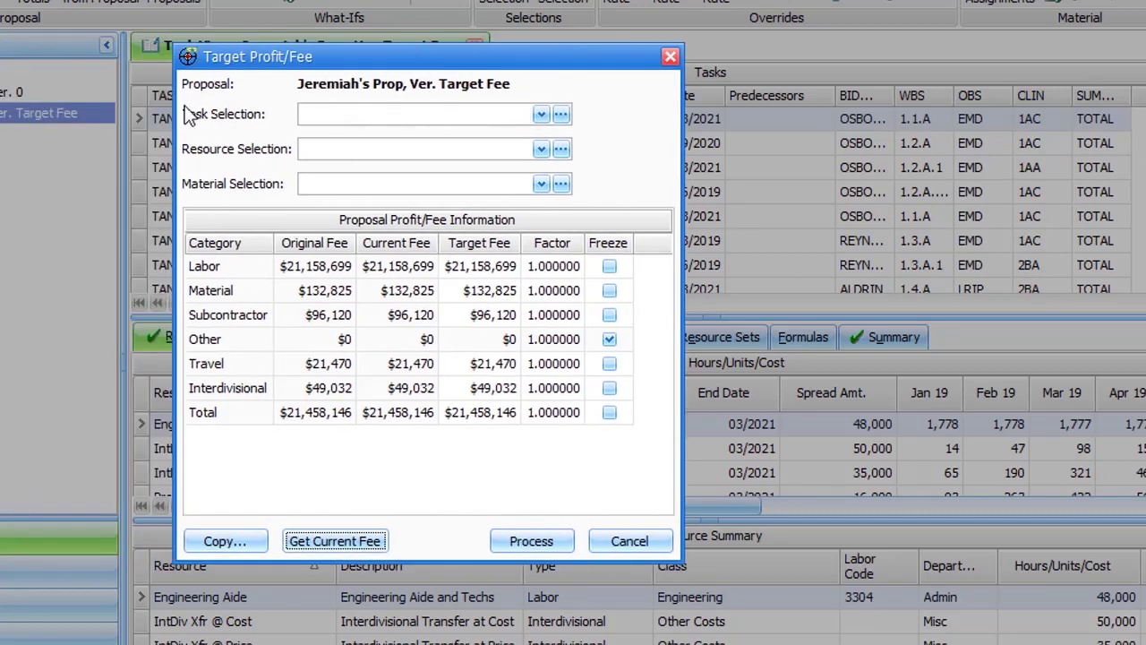
# Step: Create a task selection named CLIN 1AC with the description "Only for CLIN 1AC"
pyautogui.click(562, 115)
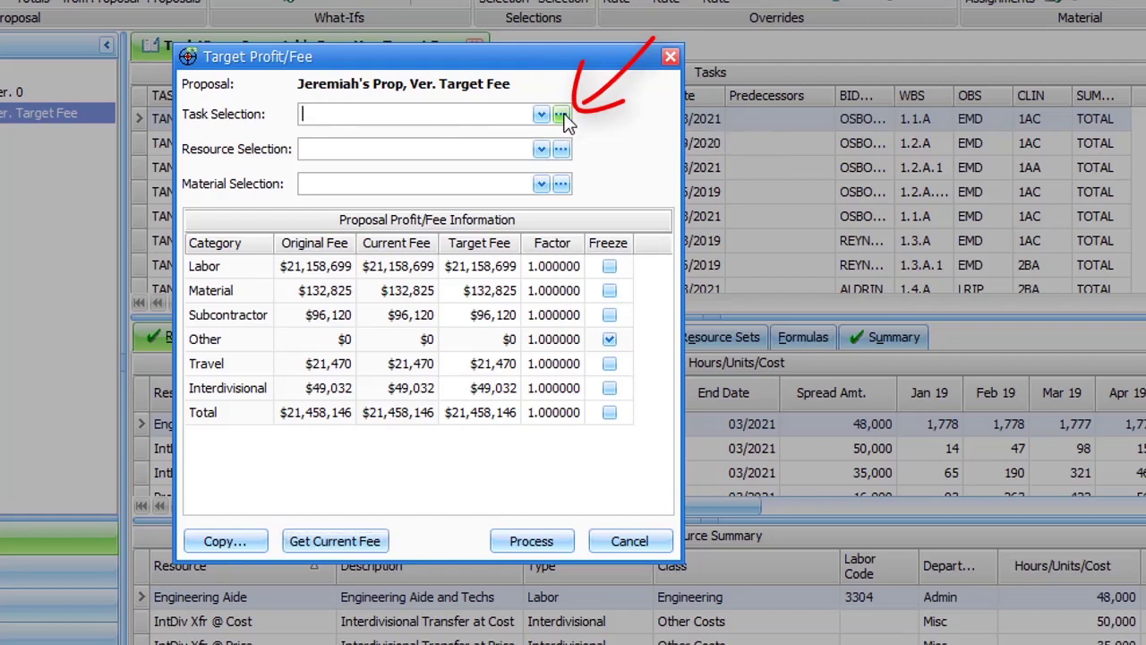
pyautogui.click(288, 113)
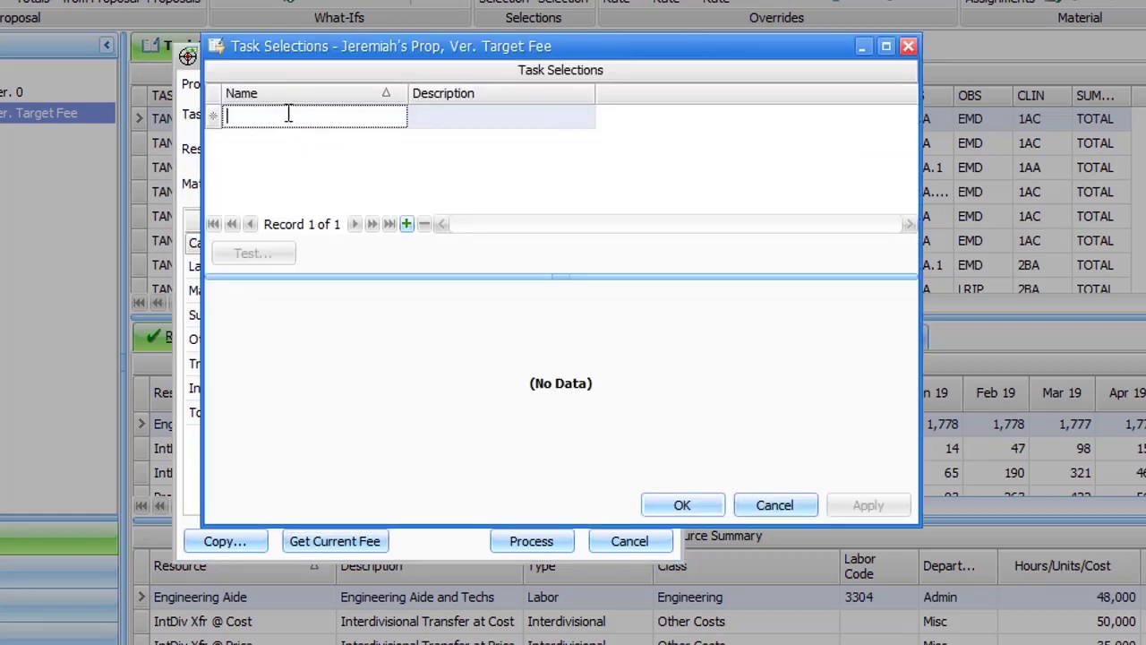
pyautogui.write('CLIN 1AC')
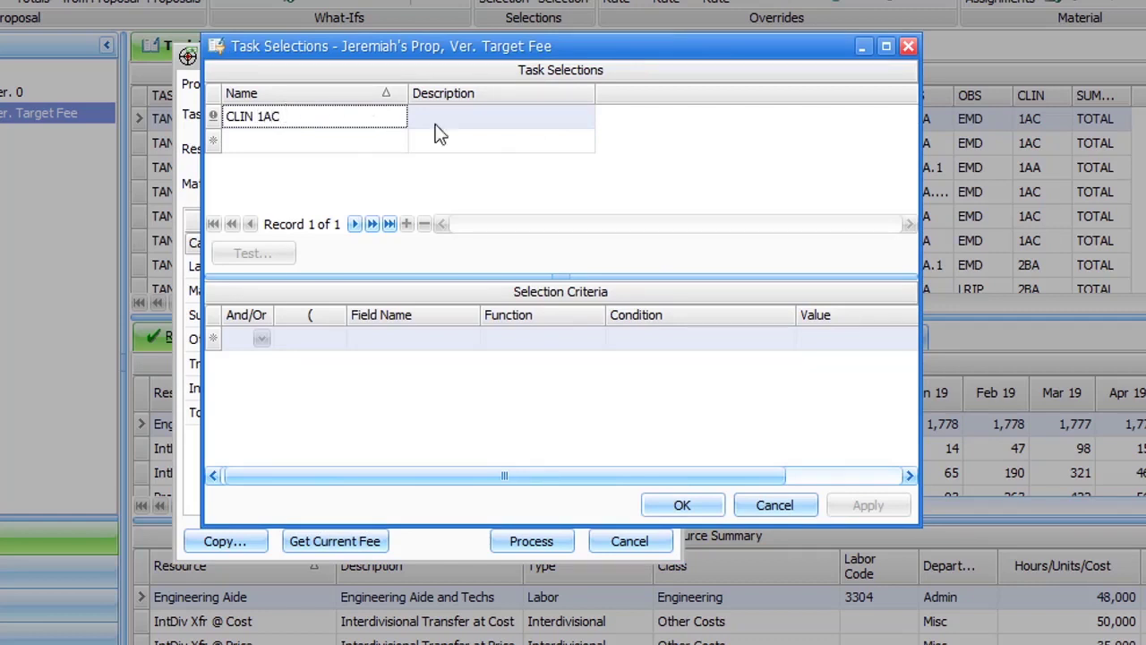
pyautogui.click(474, 125)
pyautogui.write('Only for')
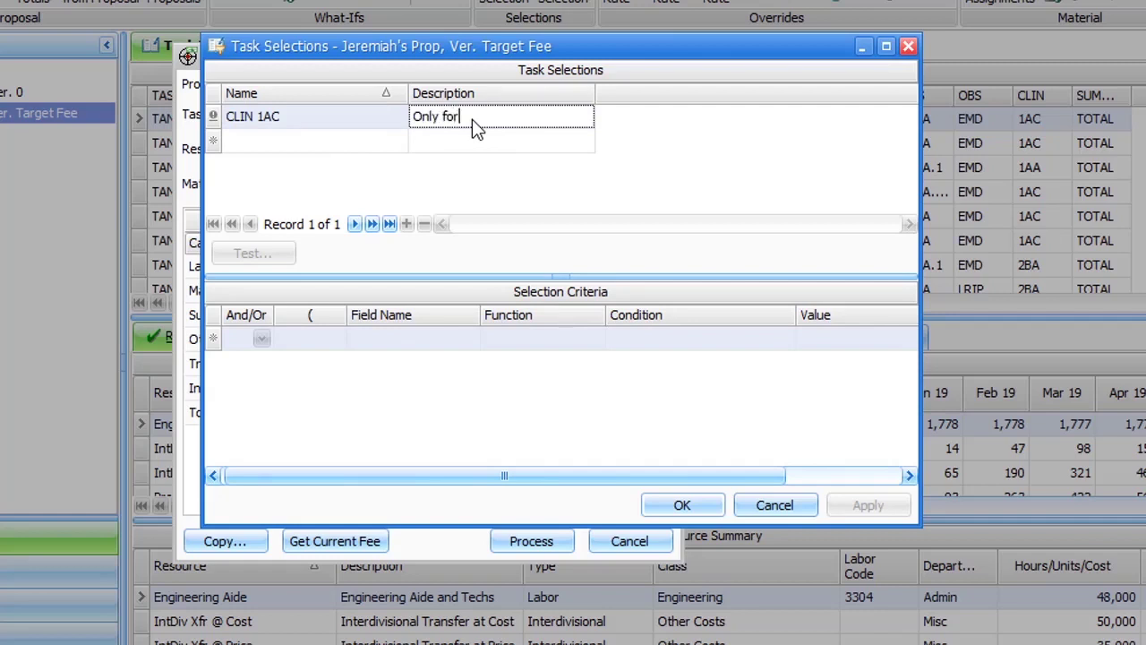
pyautogui.write(' CLIN 1AC')
# Step: Add the criterion CLIN Value Equals 1AC to the task selection and apply it to the target fee calculation
pyautogui.click(392, 339)
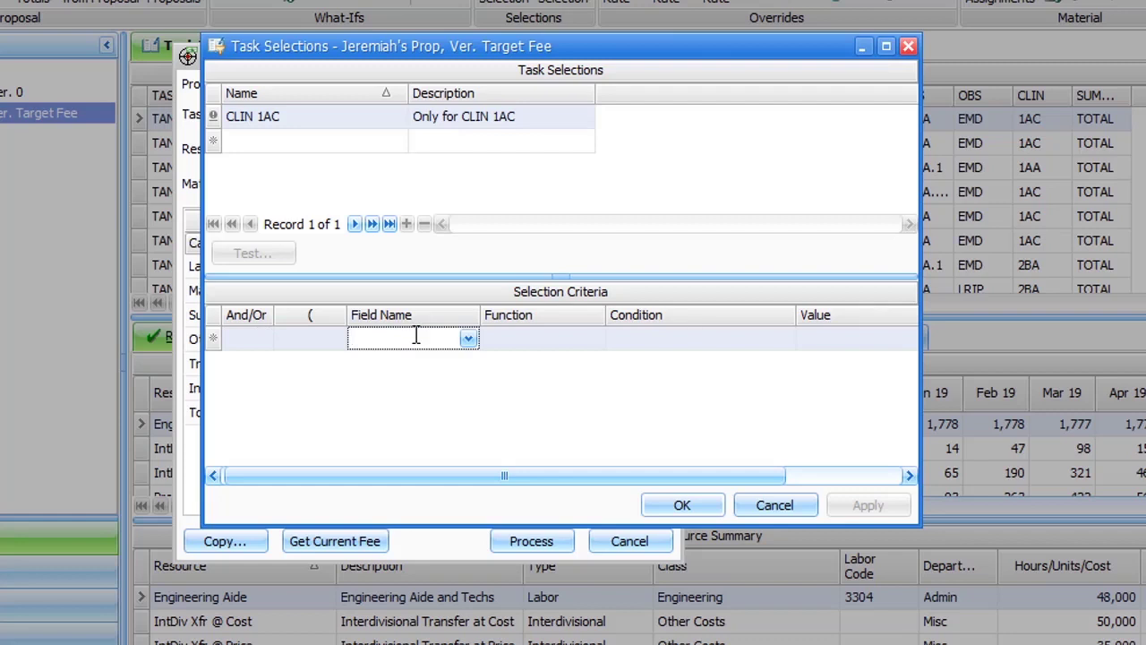
pyautogui.write('CLIN')
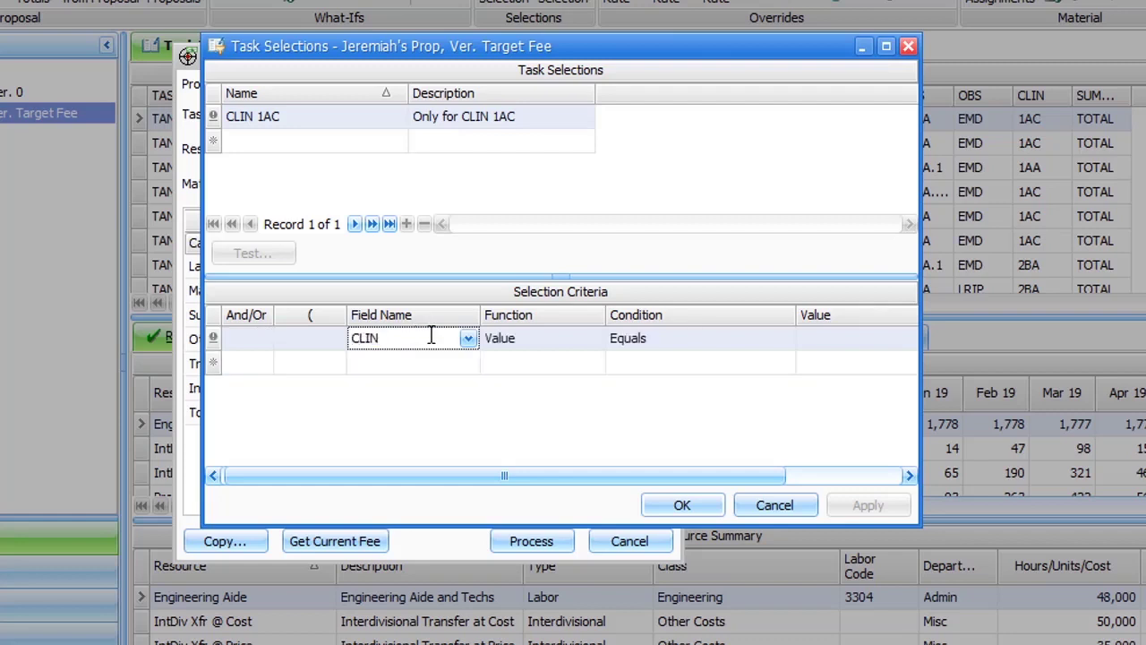
pyautogui.click(786, 341)
pyautogui.click(819, 340)
pyautogui.write('1AC')
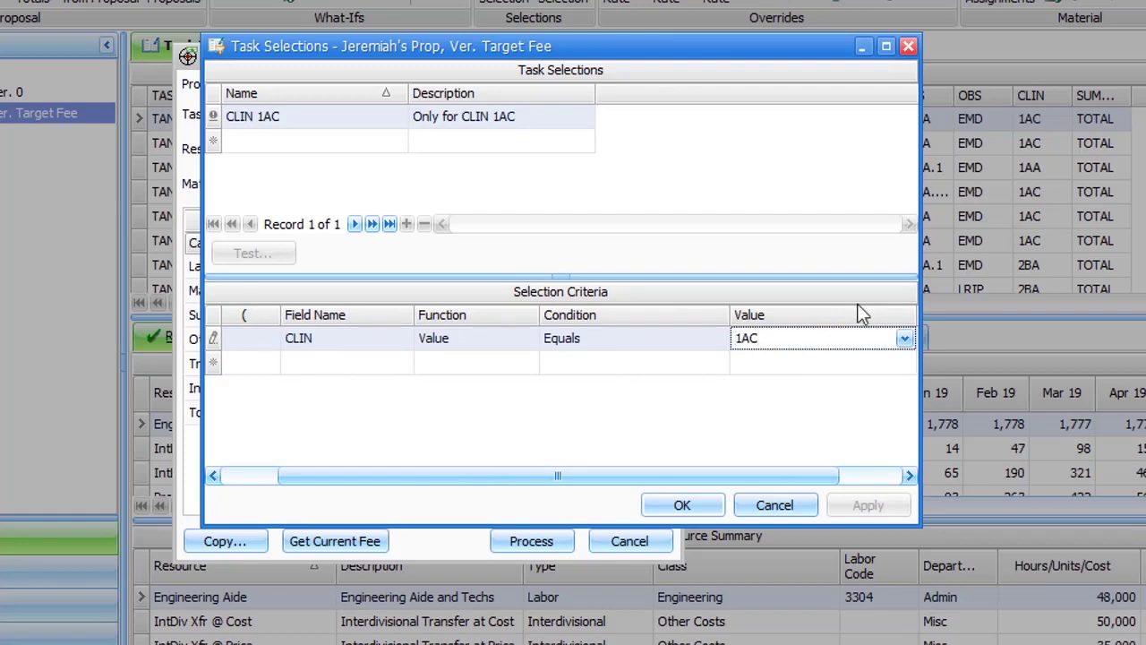
pyautogui.click(715, 361)
pyautogui.click(778, 344)
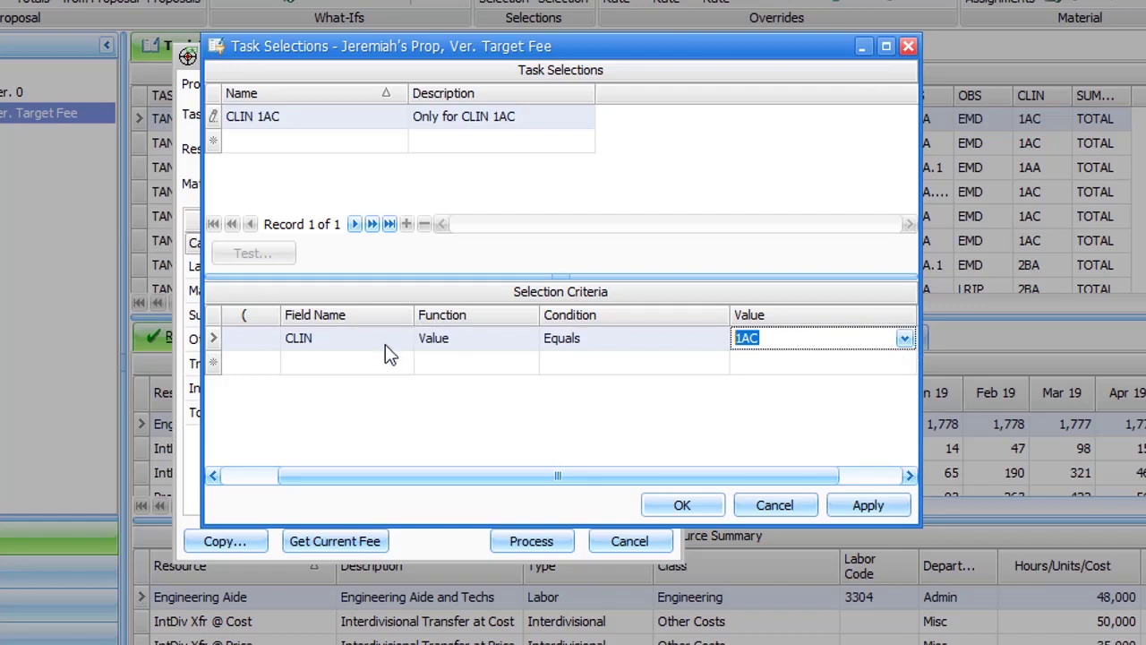
pyautogui.click(682, 507)
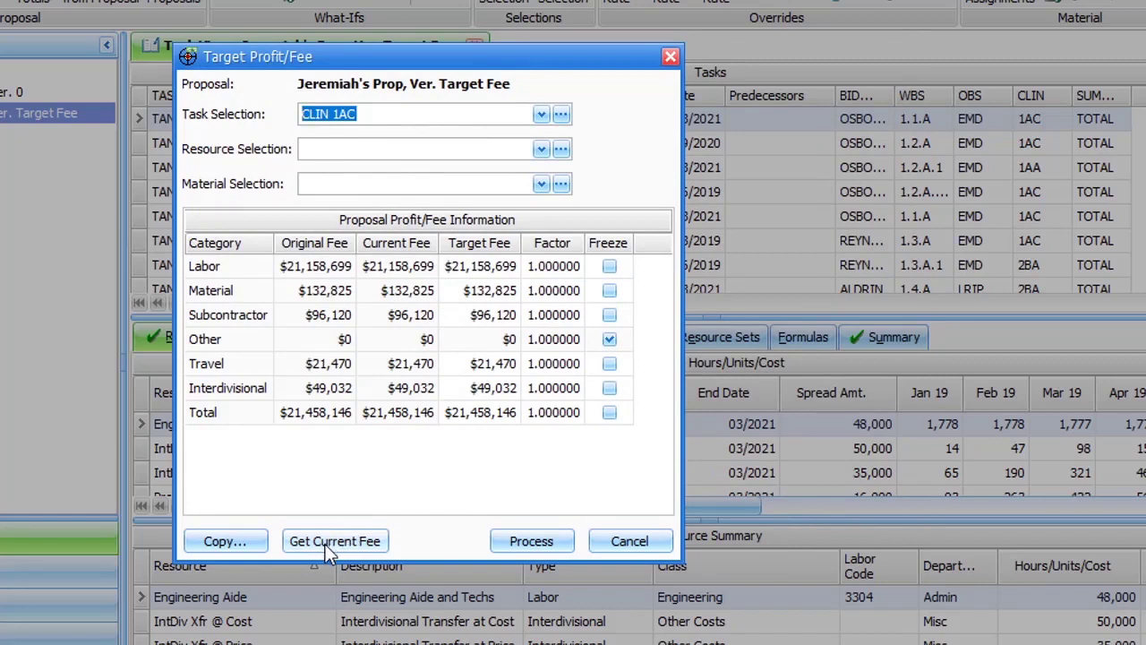
# Step: Get the current fee for the CLIN 1AC task selection and freeze the Subcontractor category
pyautogui.click(349, 542)
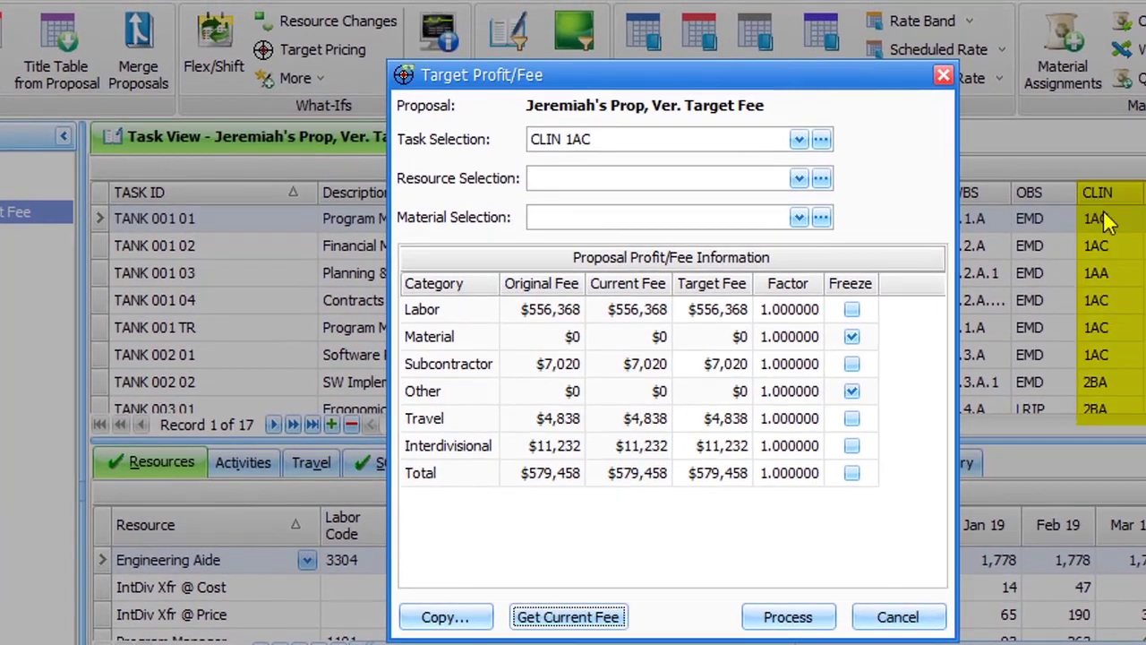
pyautogui.moveTo(593, 75); pyautogui.dragTo(277, 21)
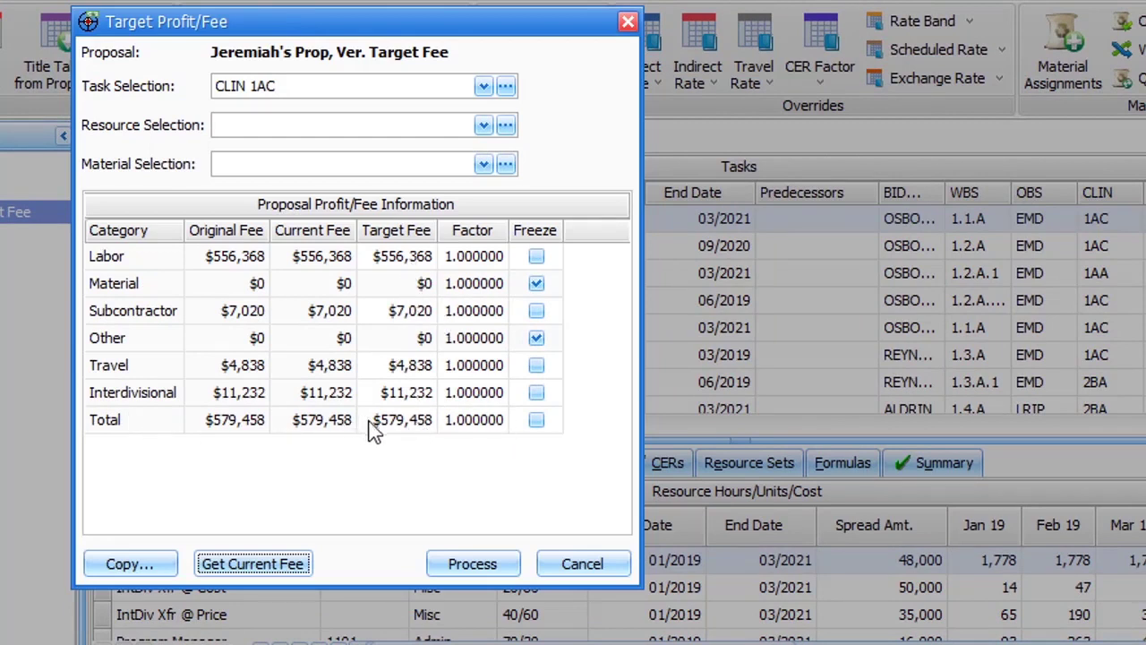
pyautogui.click(271, 247)
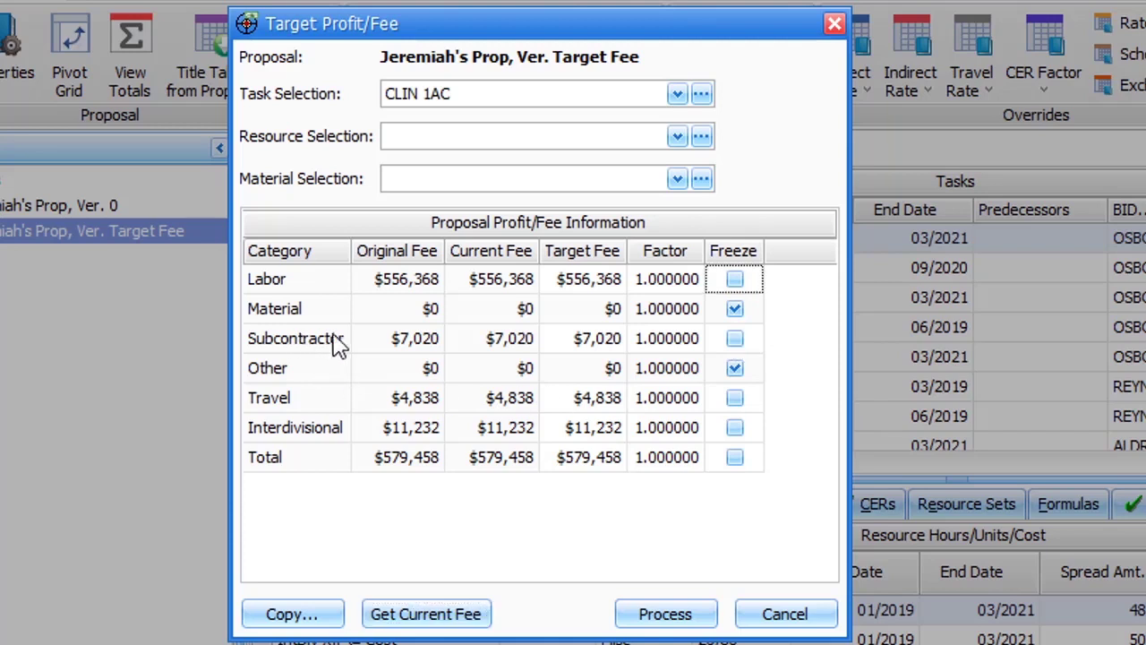
pyautogui.click(736, 342)
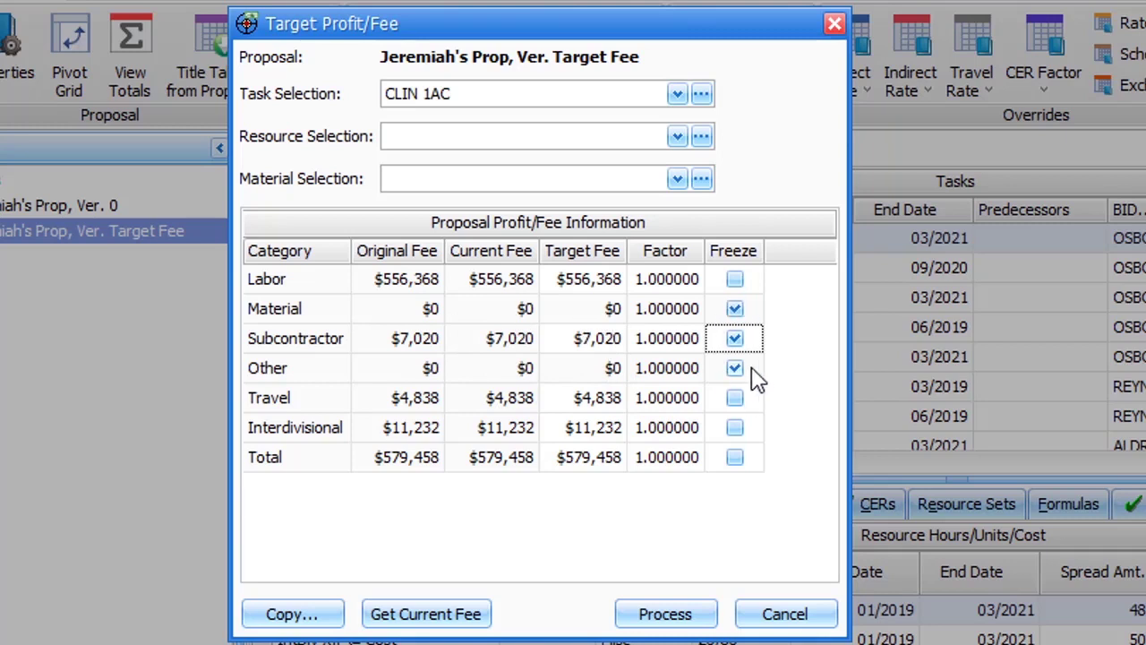
# Step: Set the total target fee to 580000 and process the fee adjustment
pyautogui.click(551, 466)
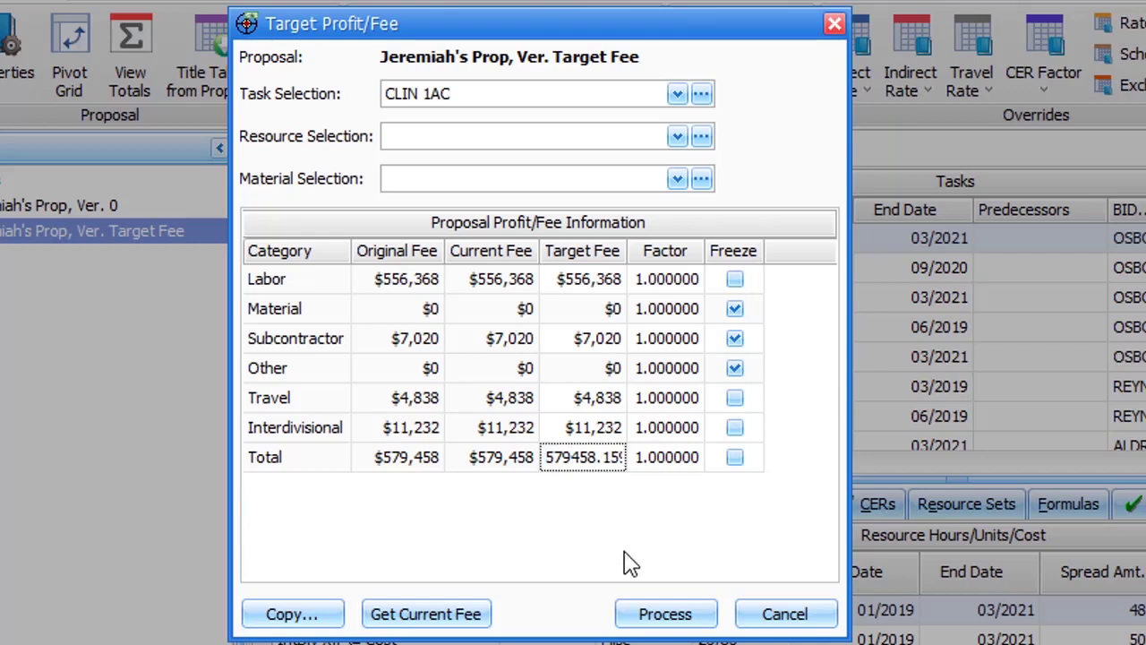
pyautogui.press('Delete')
pyautogui.press('Delete')
pyautogui.press('Delete')
pyautogui.press('Delete')
pyautogui.press('Delete')
pyautogui.press('Delete')
pyautogui.press('Delete')
pyautogui.press('Delete')
pyautogui.press('Delete')
pyautogui.press('Delete')
pyautogui.press('Delete')
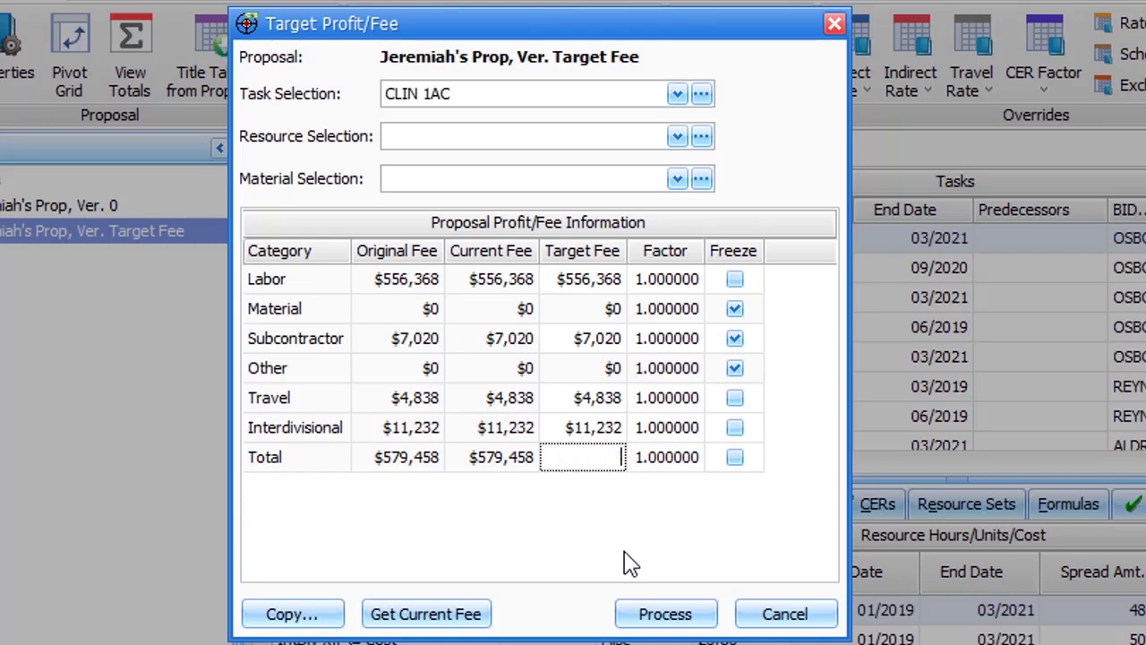
pyautogui.write('580000')
pyautogui.press('Tab')
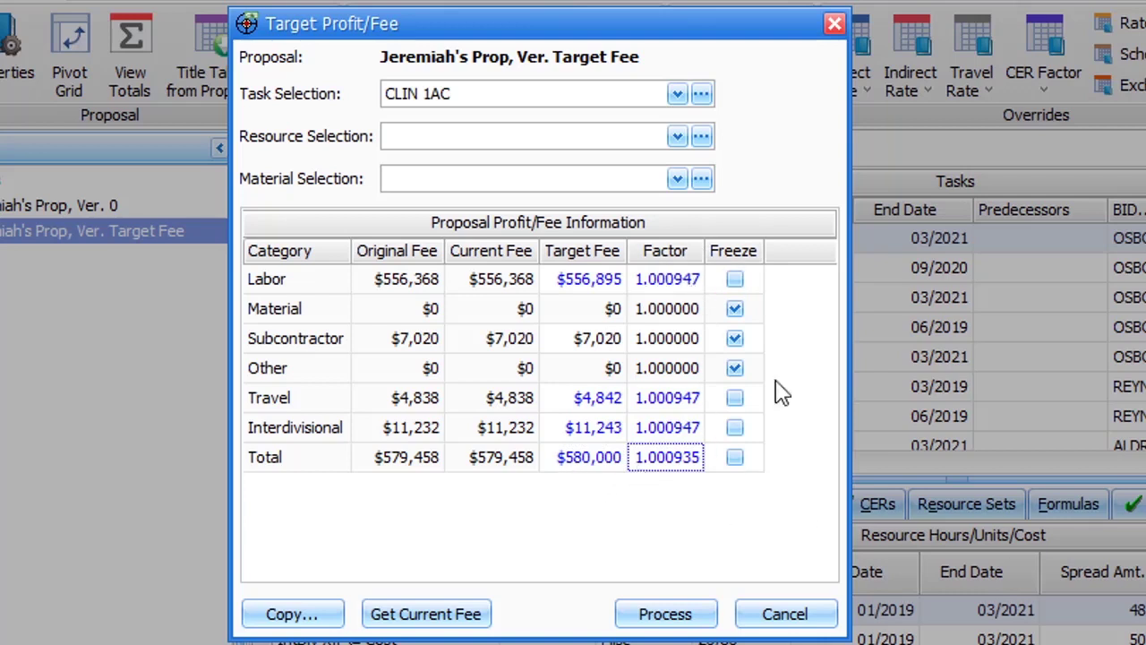
pyautogui.click(679, 616)
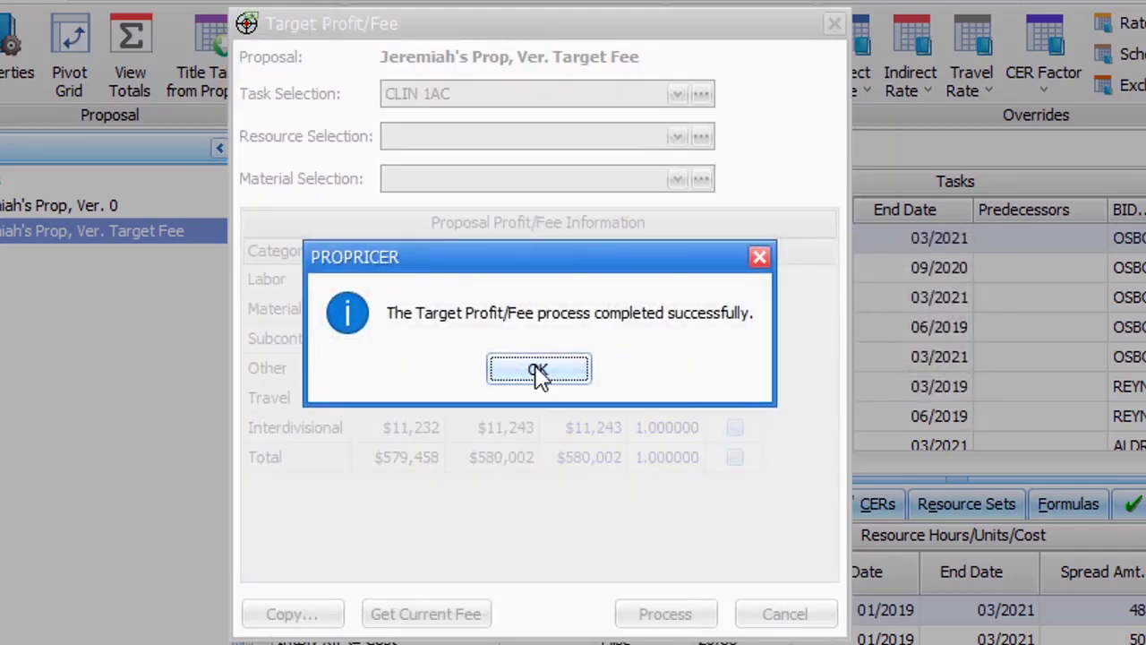
pyautogui.click(538, 370)
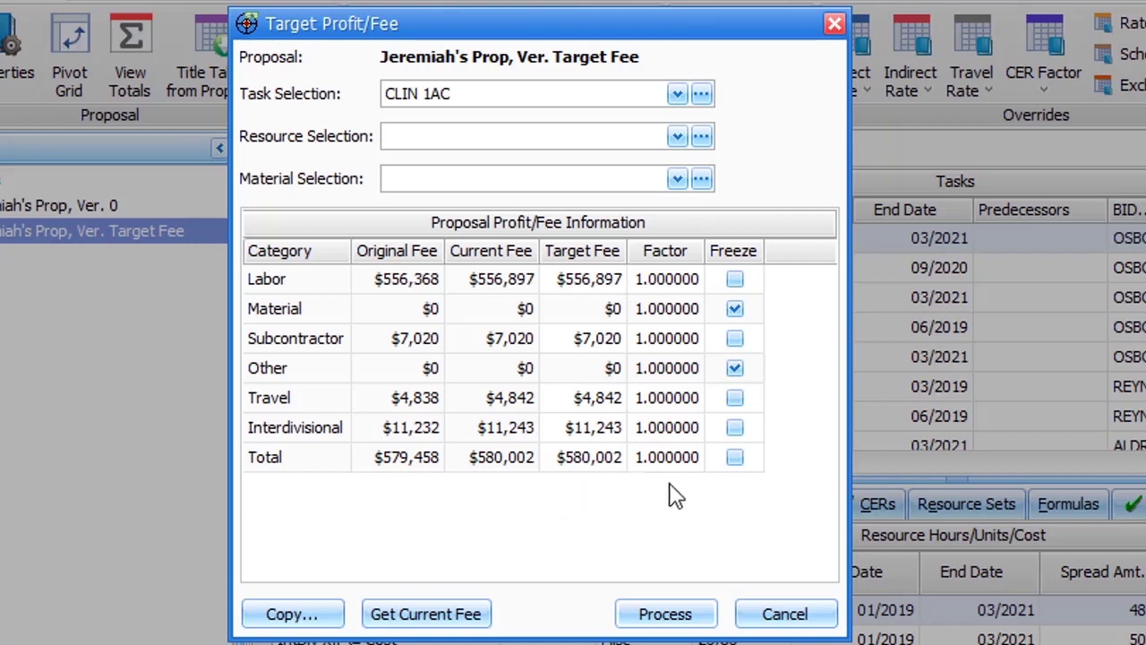
# Step: Freeze the Labor and Subcontractor categories and reprocess the fees with a total target fee of $580,000
pyautogui.click(737, 281)
pyautogui.click(736, 338)
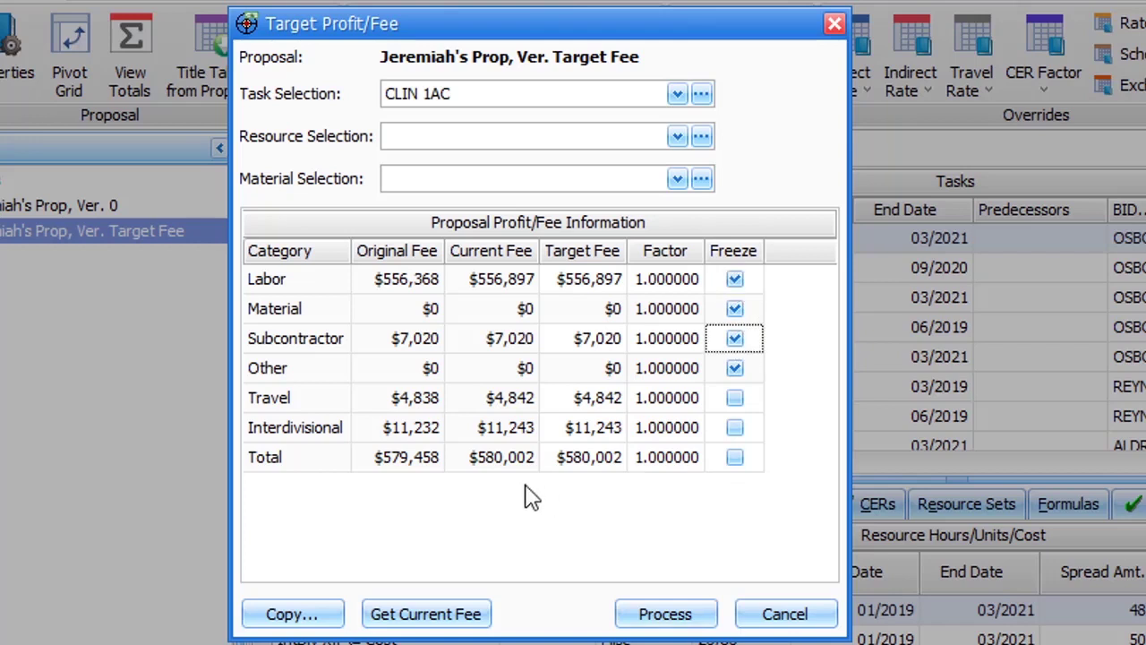
pyautogui.click(555, 466)
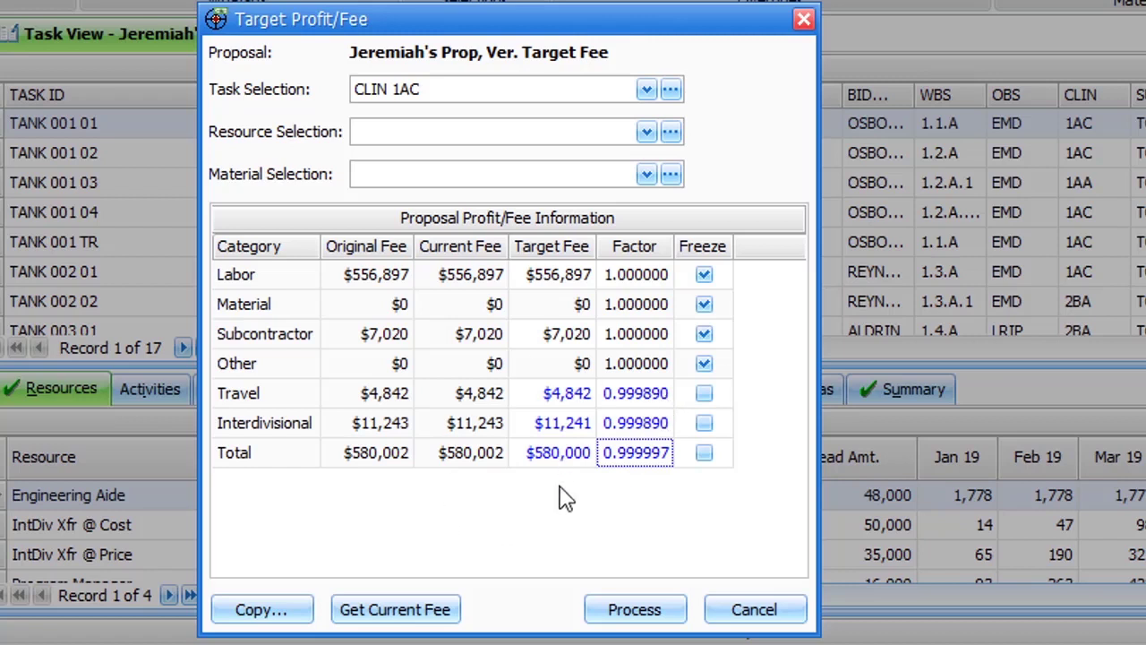
pyautogui.click(653, 616)
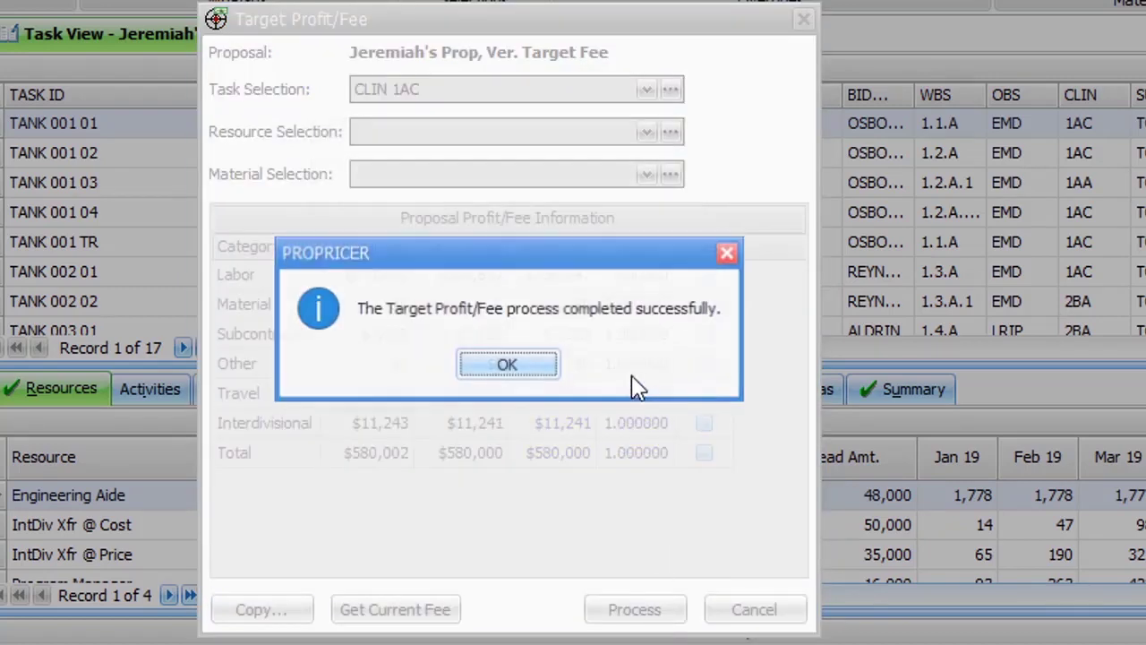
pyautogui.click(507, 365)
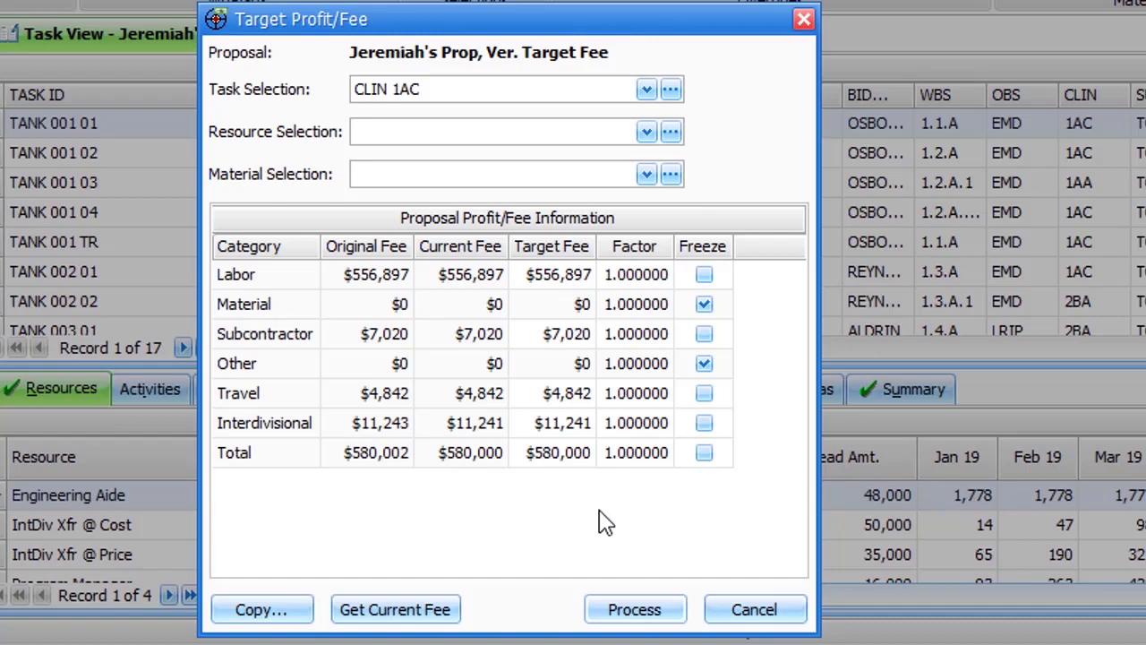
# Step: Leave the Target Profit/Fee dialog and show the Profit/Fee column in the task's resource hours grid
pyautogui.click(759, 613)
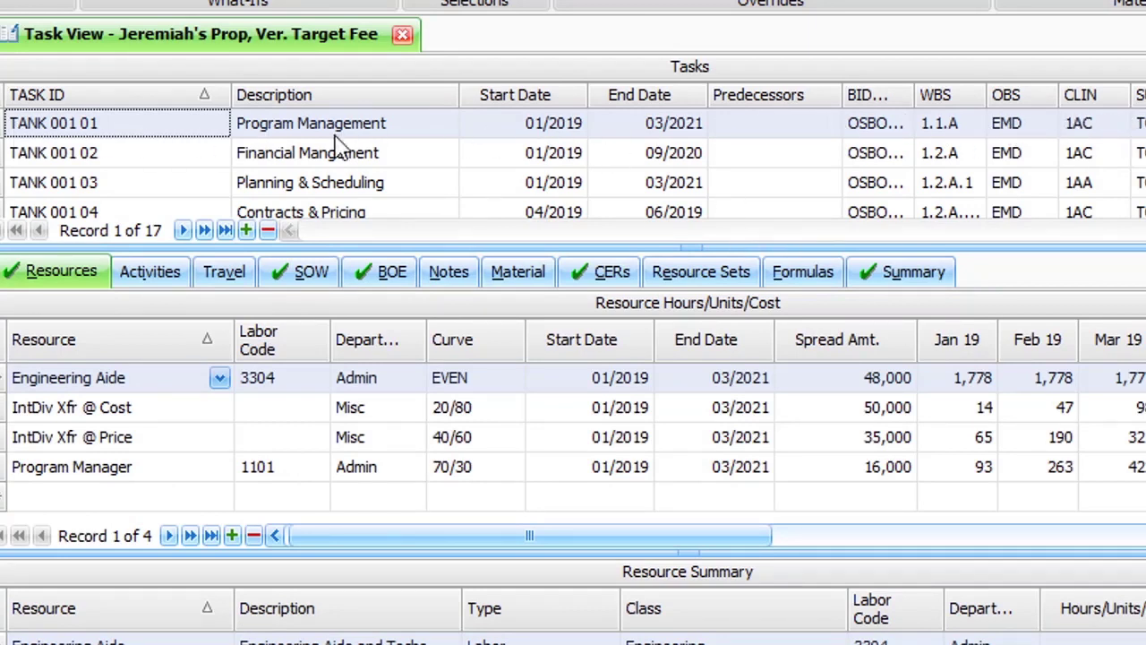
pyautogui.rightClick(360, 384)
pyautogui.moveTo(466, 485)
pyautogui.moveTo(766, 529)
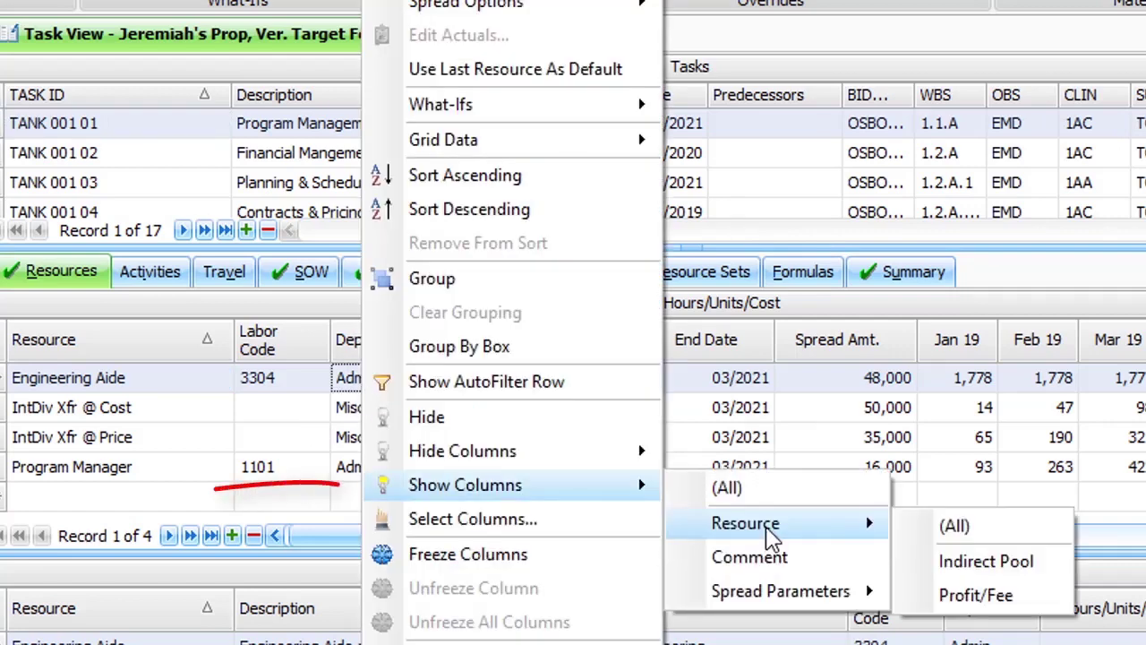
pyautogui.click(1012, 595)
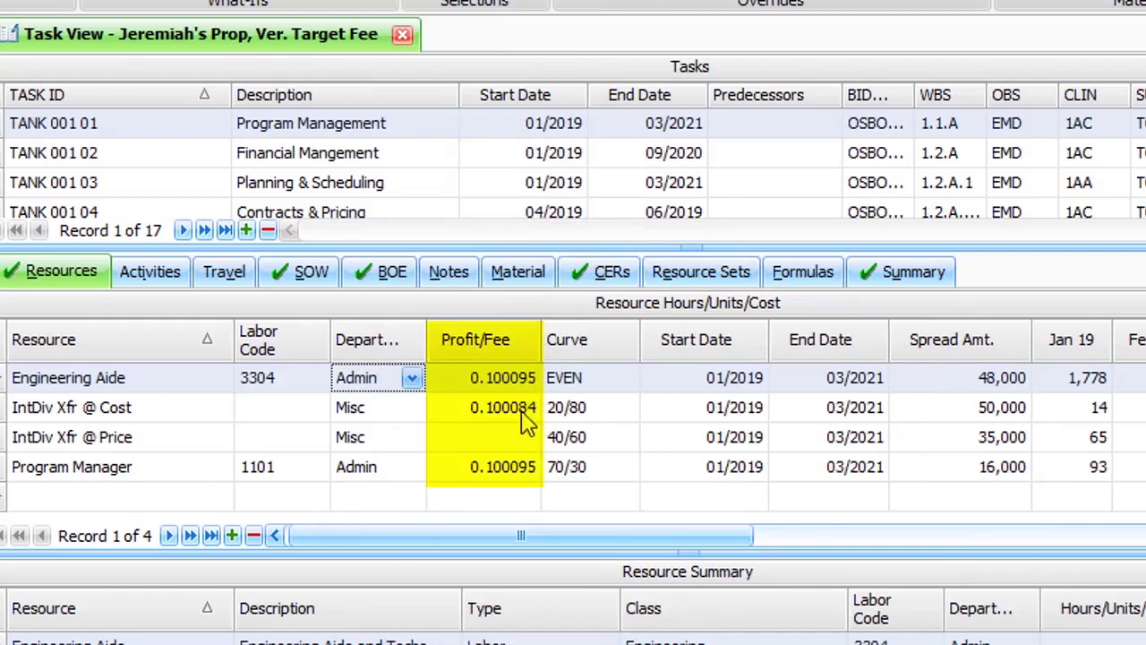